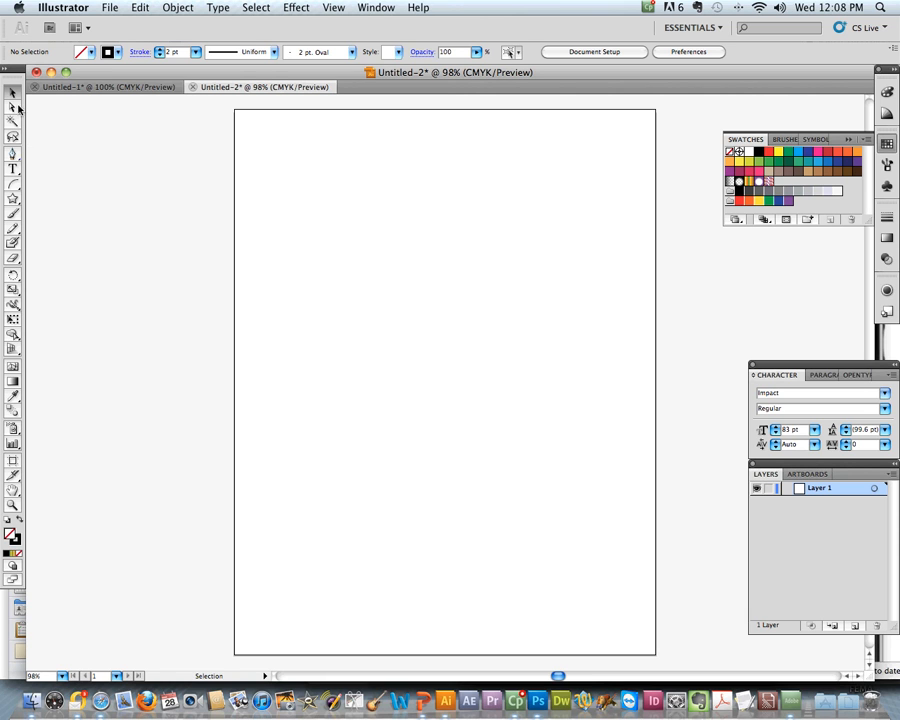
Step: Draw a straight diagonal line with the Pen tool in the upper-left area of the artboard and deselect it
{"action": "left_click", "coordinate": [13, 155]}
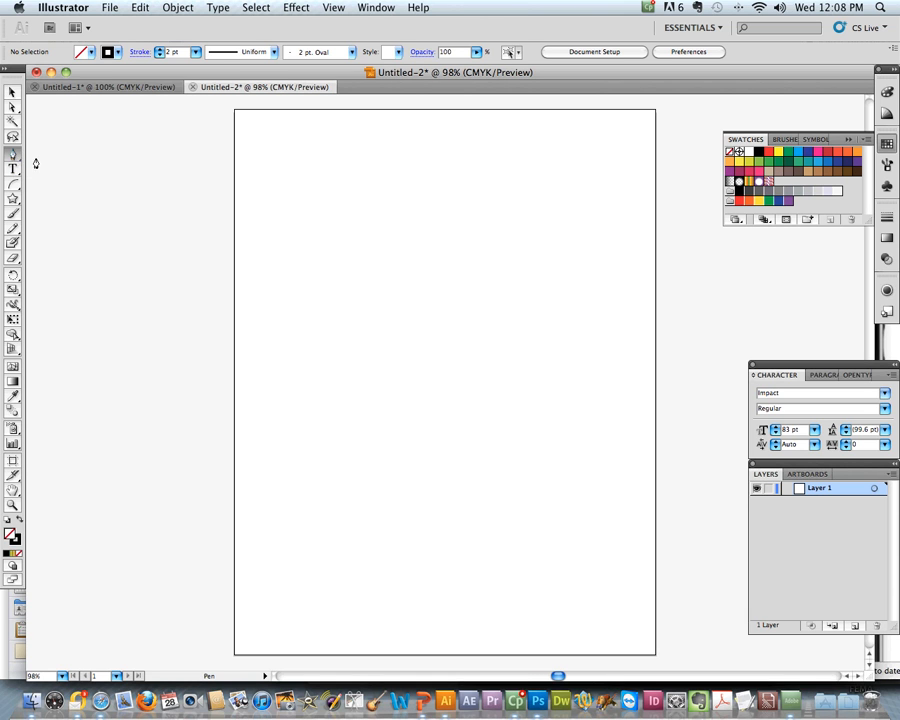
{"action": "left_click", "coordinate": [286, 184]}
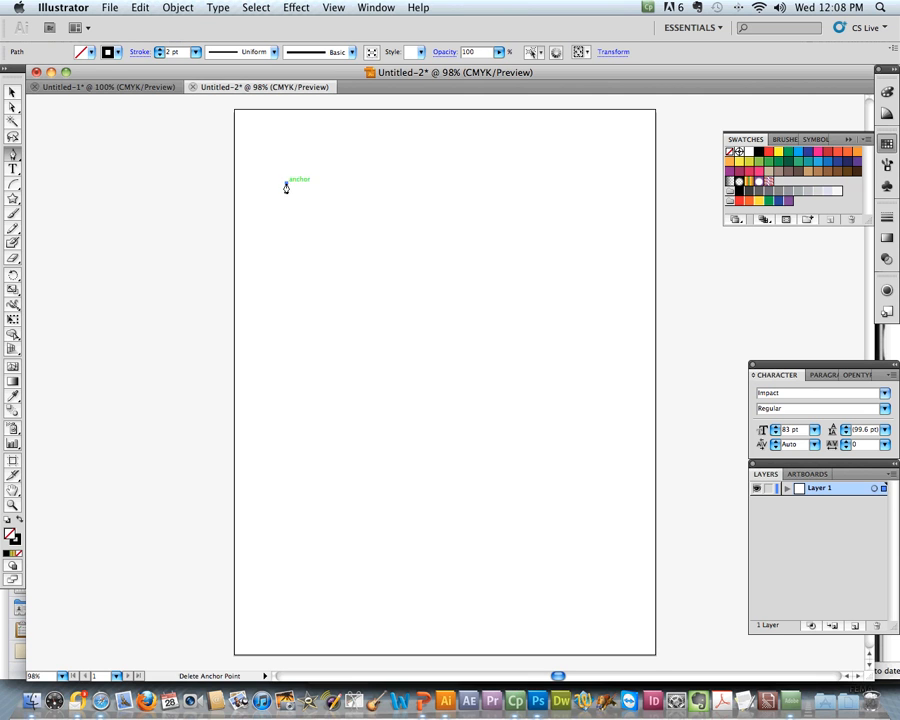
{"action": "left_click", "coordinate": [388, 268]}
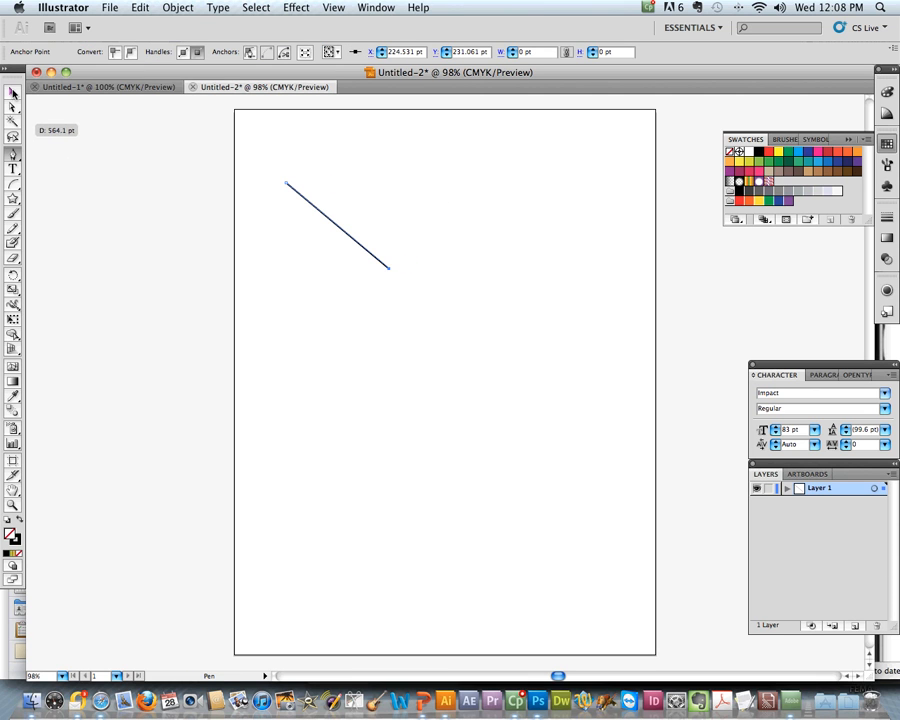
{"action": "left_click", "coordinate": [12, 92]}
{"action": "left_click", "coordinate": [242, 343]}
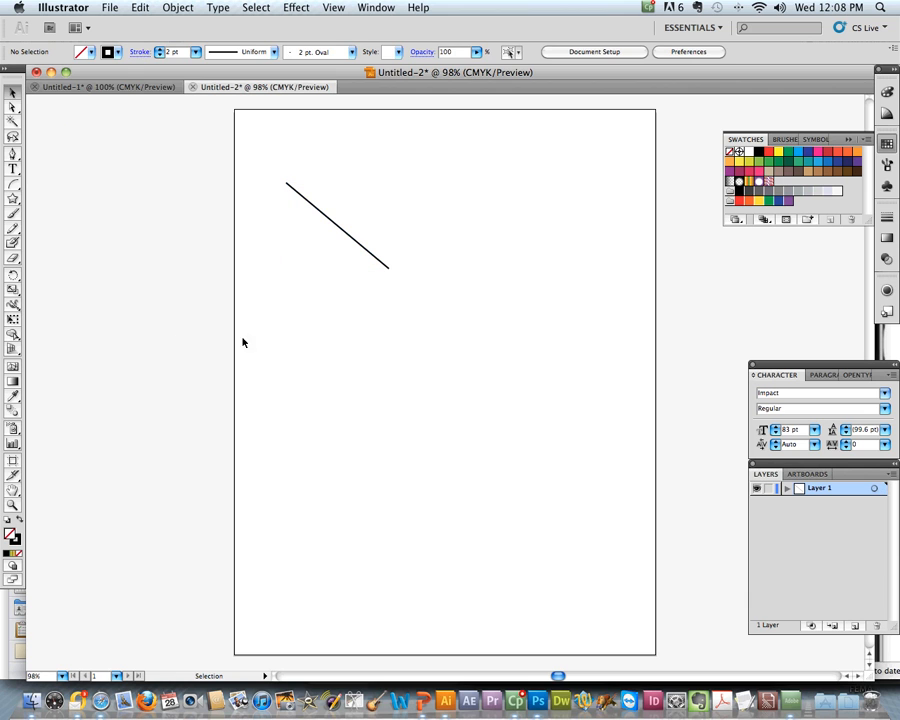
Step: Set both the fill and the stroke of the diagonal line to light blue
{"action": "left_click", "coordinate": [319, 213]}
{"action": "left_click", "coordinate": [804, 151]}
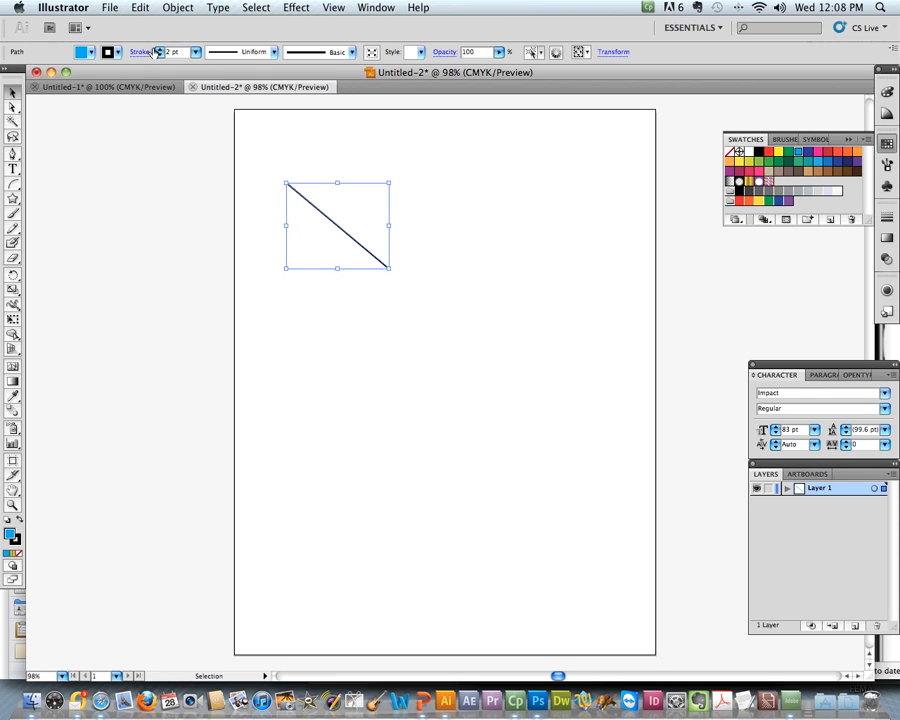
{"action": "left_click", "coordinate": [117, 52]}
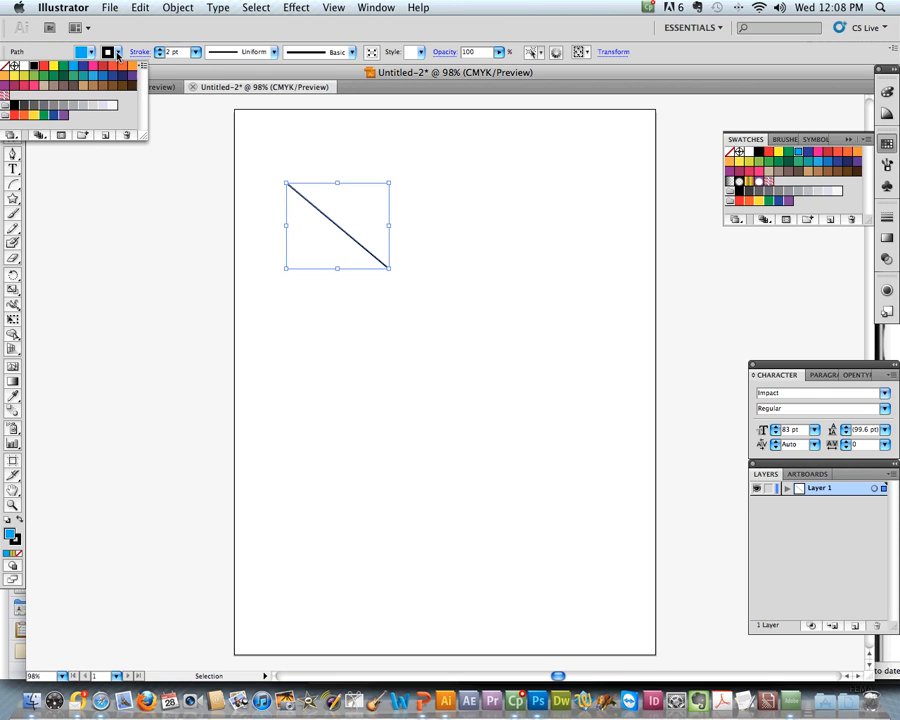
{"action": "left_click", "coordinate": [70, 69]}
{"action": "left_click", "coordinate": [113, 51]}
{"action": "left_click", "coordinate": [73, 65]}
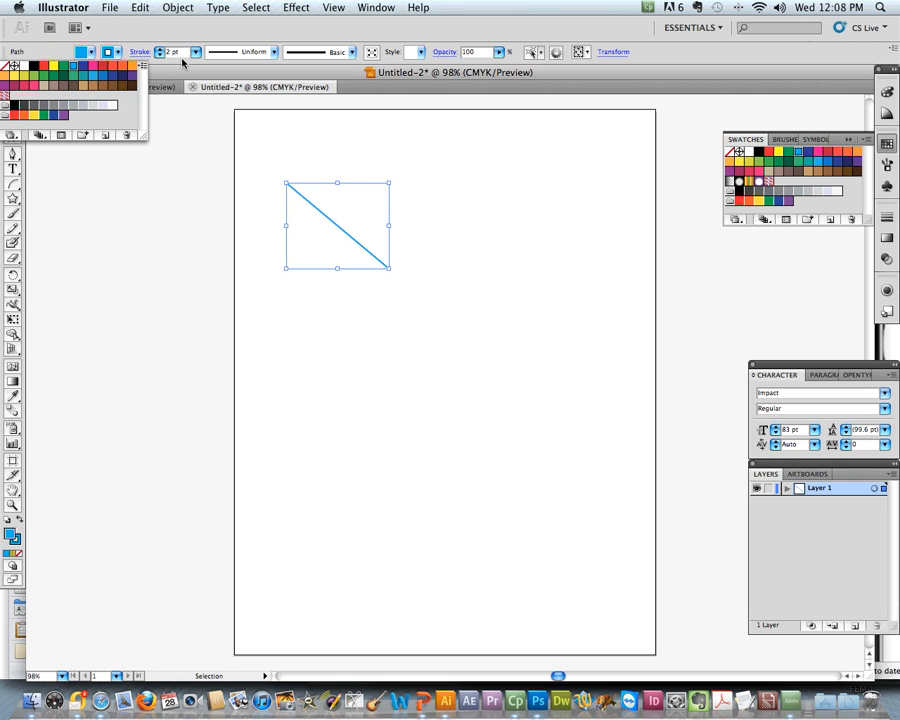
Step: Increase the diagonal line's stroke weight to 9 pt
{"action": "left_click", "coordinate": [160, 49]}
{"action": "left_click", "coordinate": [160, 49]}
{"action": "left_click", "coordinate": [160, 49]}
{"action": "left_click", "coordinate": [160, 49]}
{"action": "left_click", "coordinate": [160, 49]}
{"action": "left_click", "coordinate": [160, 49]}
{"action": "left_click", "coordinate": [160, 49]}
{"action": "left_click", "coordinate": [160, 49]}
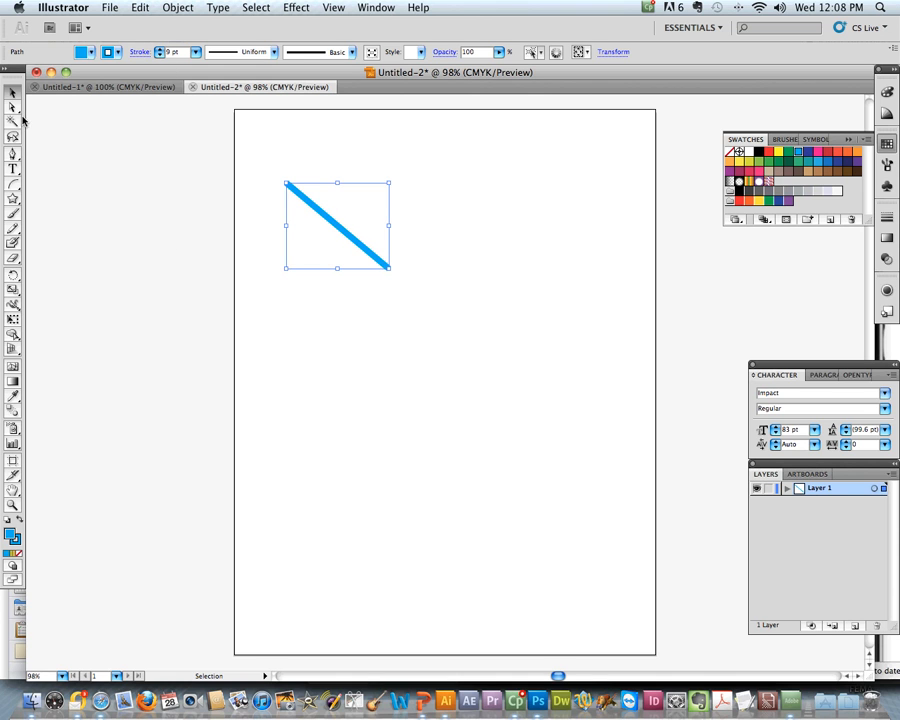
Step: Draw a downward-bowing curve below the diagonal line with the Pen tool and remove its fill
{"action": "left_click", "coordinate": [13, 155]}
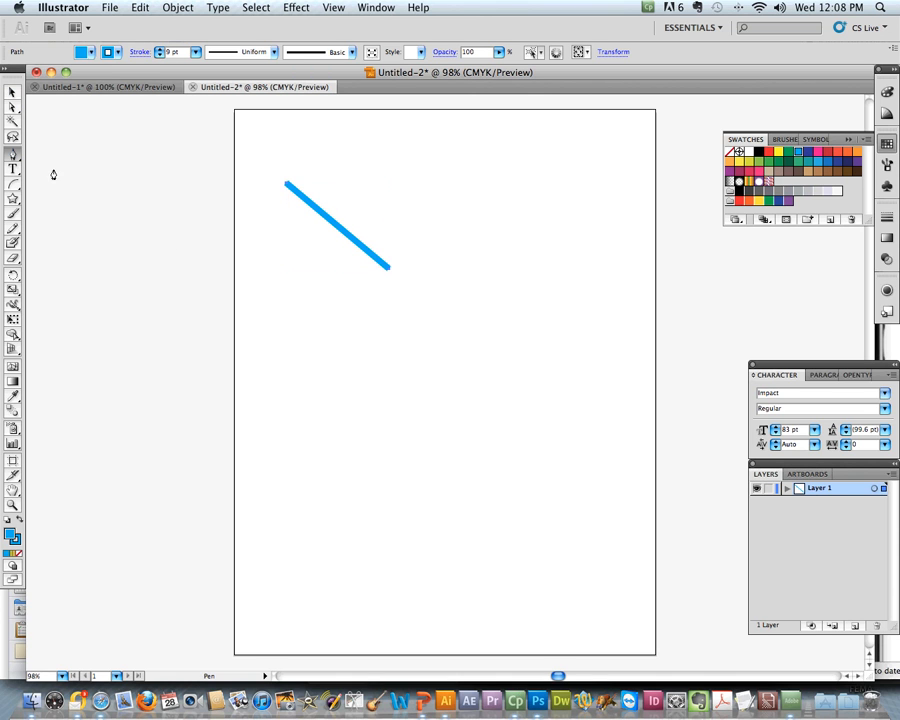
{"action": "left_click", "coordinate": [297, 366]}
{"action": "left_click_drag", "start_coordinate": [306, 374], "coordinate": [342, 410]}
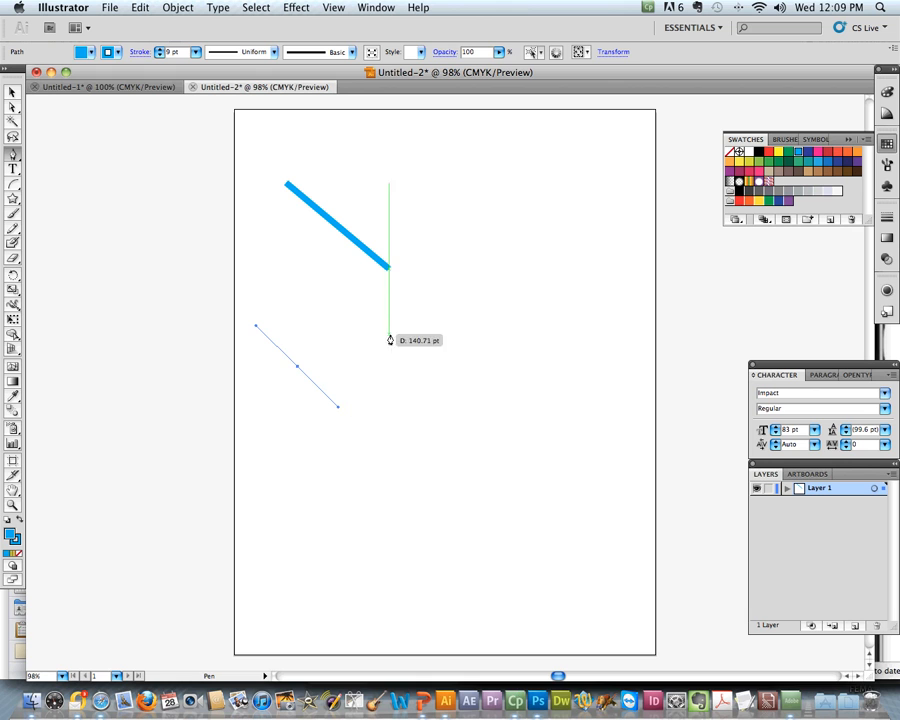
{"action": "left_click", "coordinate": [421, 364]}
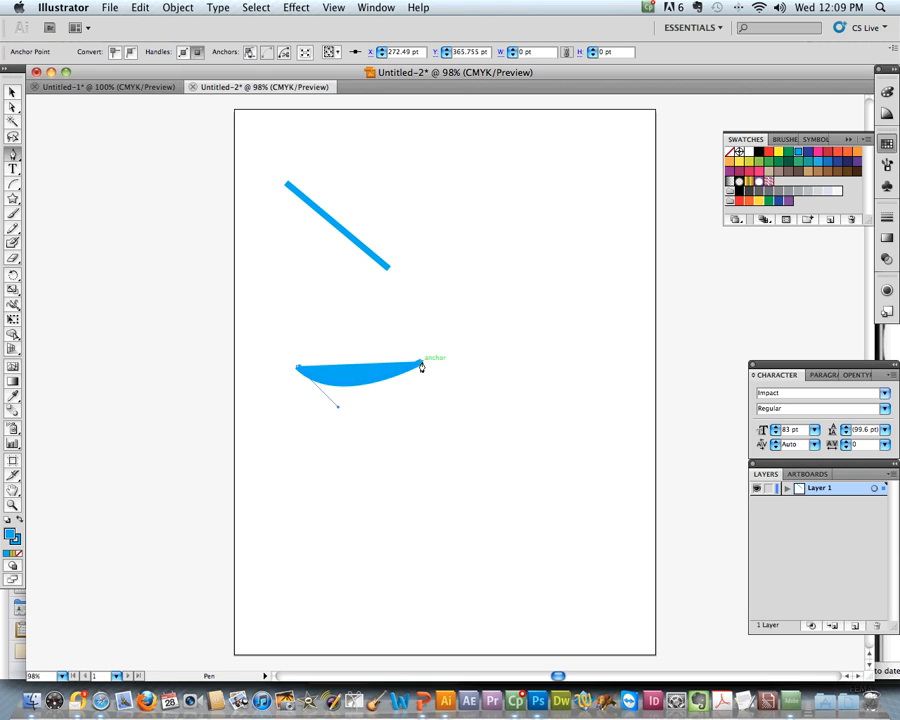
{"action": "left_click", "coordinate": [730, 153]}
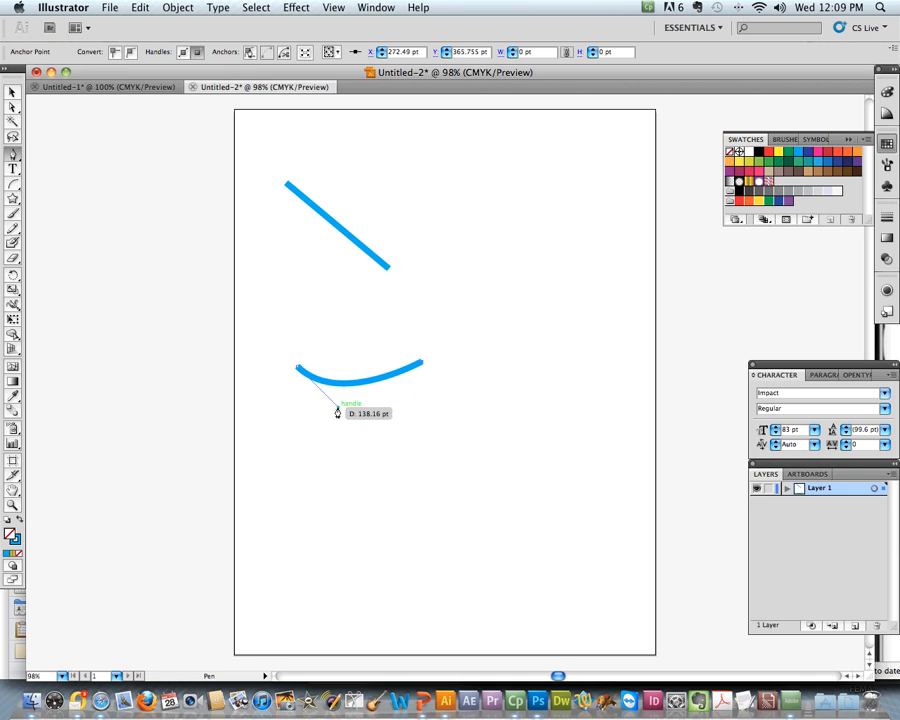
Step: Extend the curve from its right end with a second curved segment and reshape that segment with its direction handles
{"action": "mouse_move", "coordinate": [336, 407]}
{"action": "left_mouse_down"}
{"action": "mouse_move", "coordinate": [381, 421]}
{"action": "mouse_move", "coordinate": [287, 382]}
{"action": "mouse_move", "coordinate": [275, 352]}
{"action": "mouse_move", "coordinate": [284, 380]}
{"action": "left_mouse_up"}
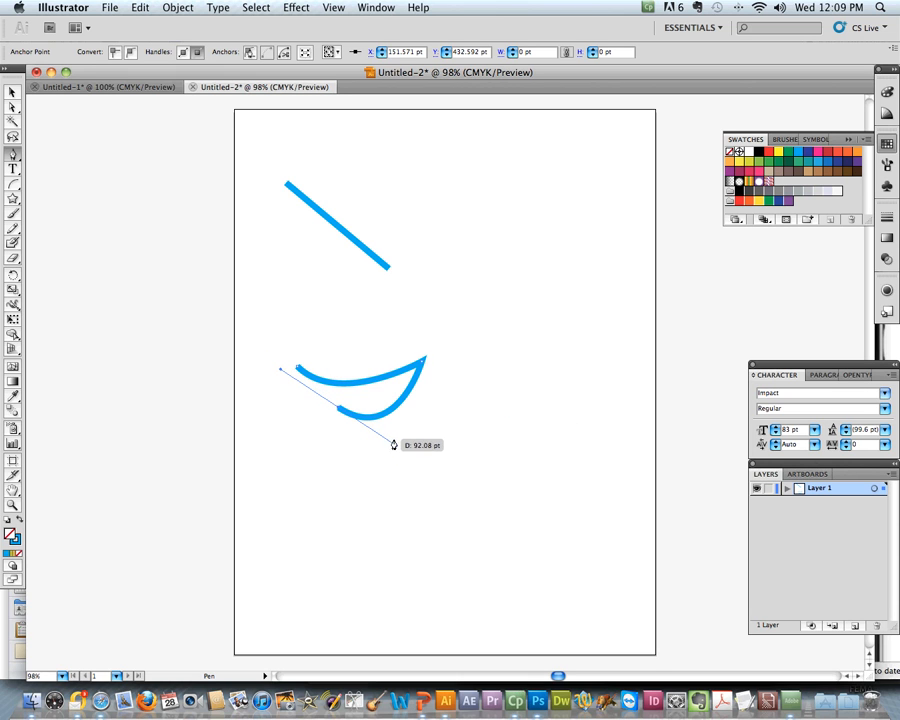
{"action": "left_click", "coordinate": [13, 94]}
{"action": "left_click_drag", "start_coordinate": [281, 371], "coordinate": [480, 553]}
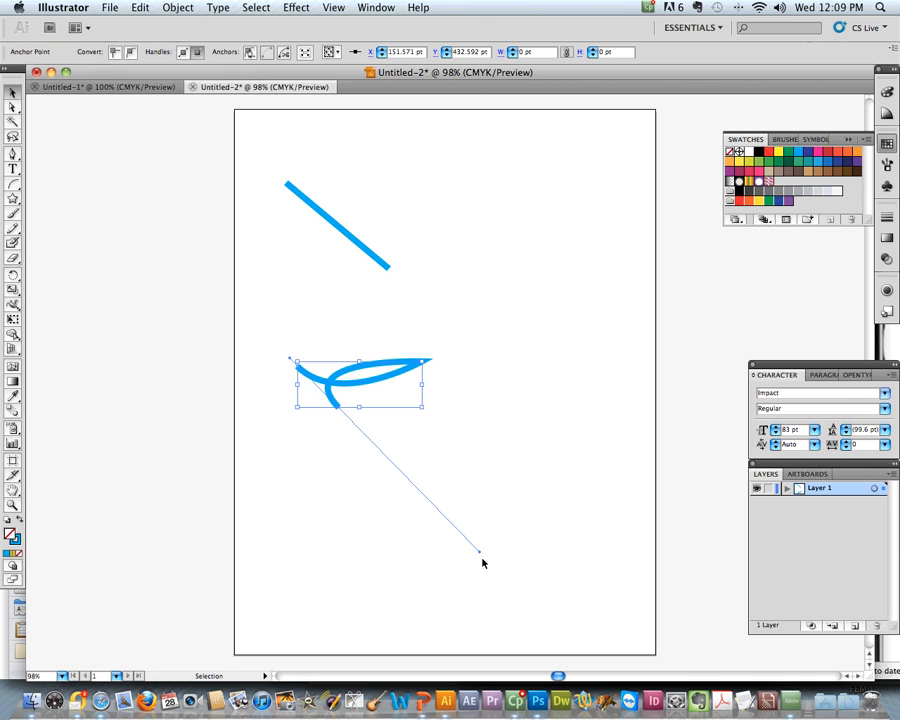
{"action": "left_click_drag", "start_coordinate": [481, 553], "coordinate": [281, 320]}
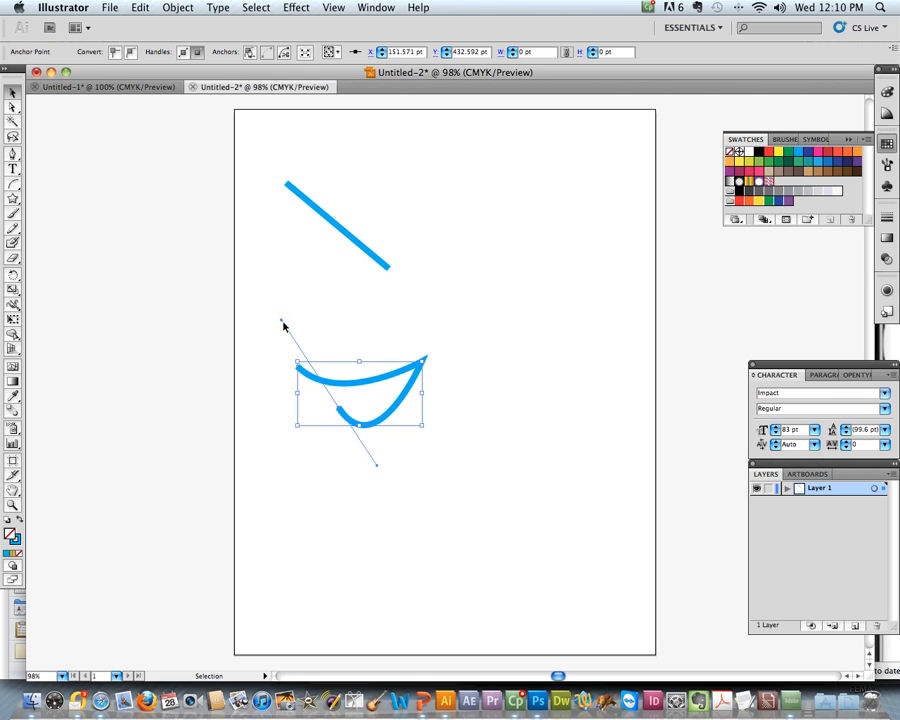
{"action": "left_click_drag", "start_coordinate": [281, 320], "coordinate": [313, 295]}
Step: Stretch the curved path downward and widen it to the right
{"action": "left_click_drag", "start_coordinate": [362, 432], "coordinate": [368, 516]}
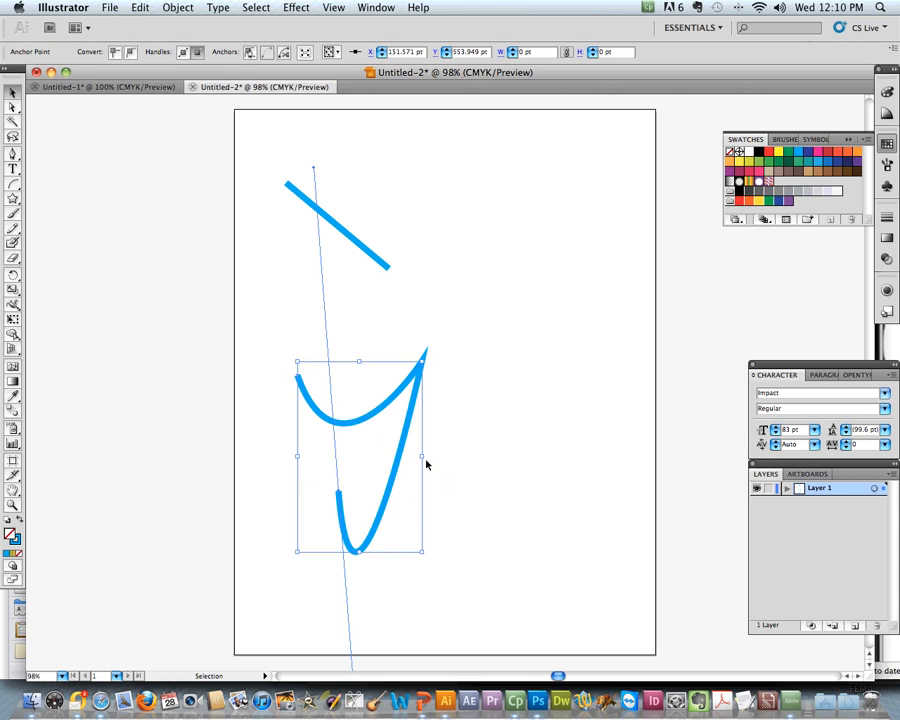
{"action": "left_click_drag", "start_coordinate": [423, 455], "coordinate": [467, 455]}
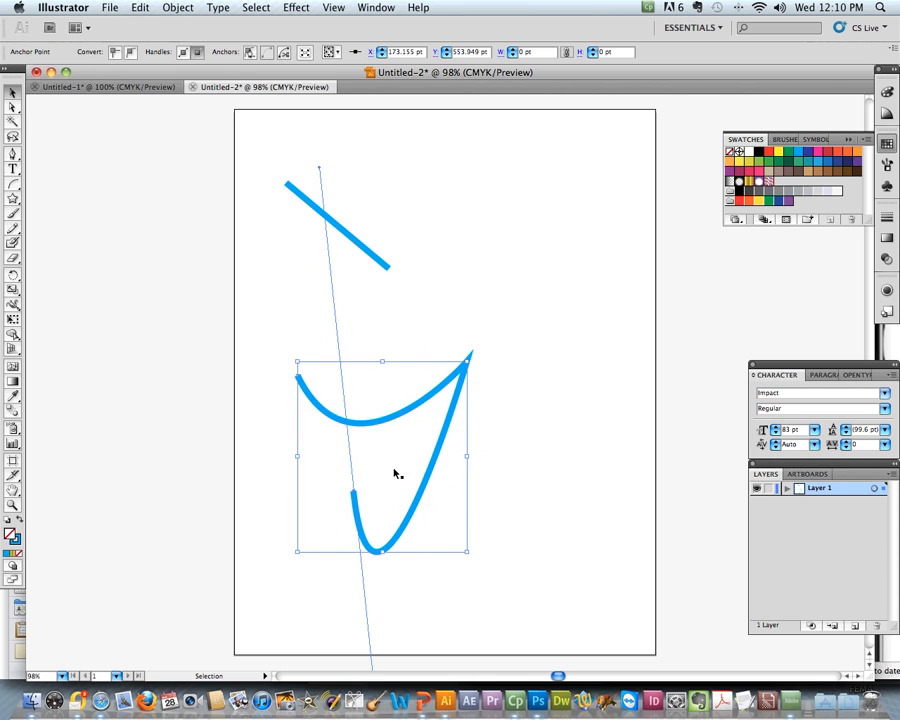
Step: Fill the curved path with black
{"action": "left_click", "coordinate": [13, 157]}
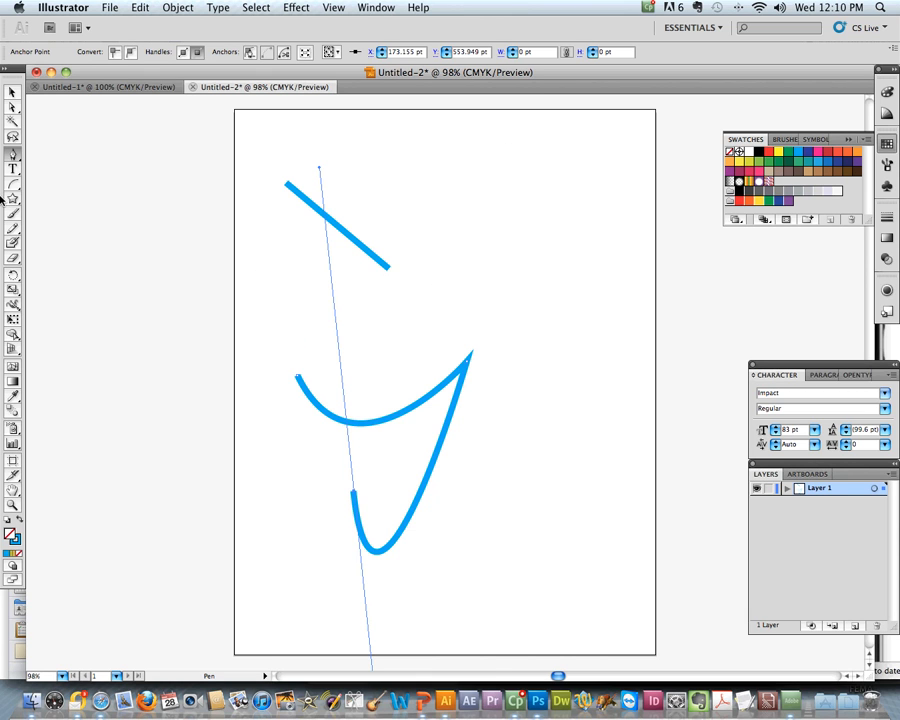
{"action": "key", "text": "v"}
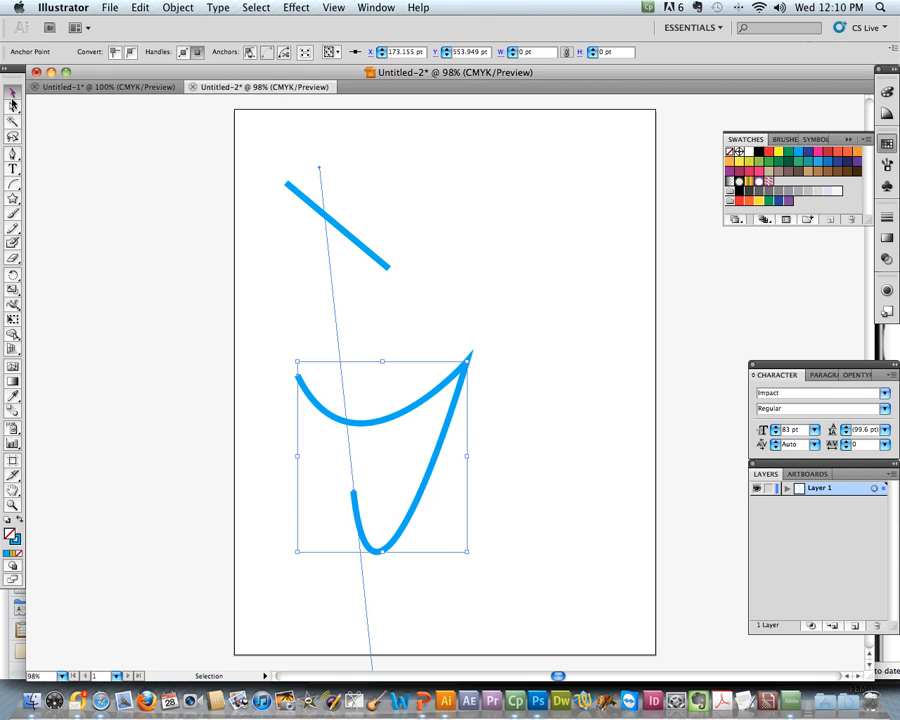
{"action": "left_click", "coordinate": [14, 157]}
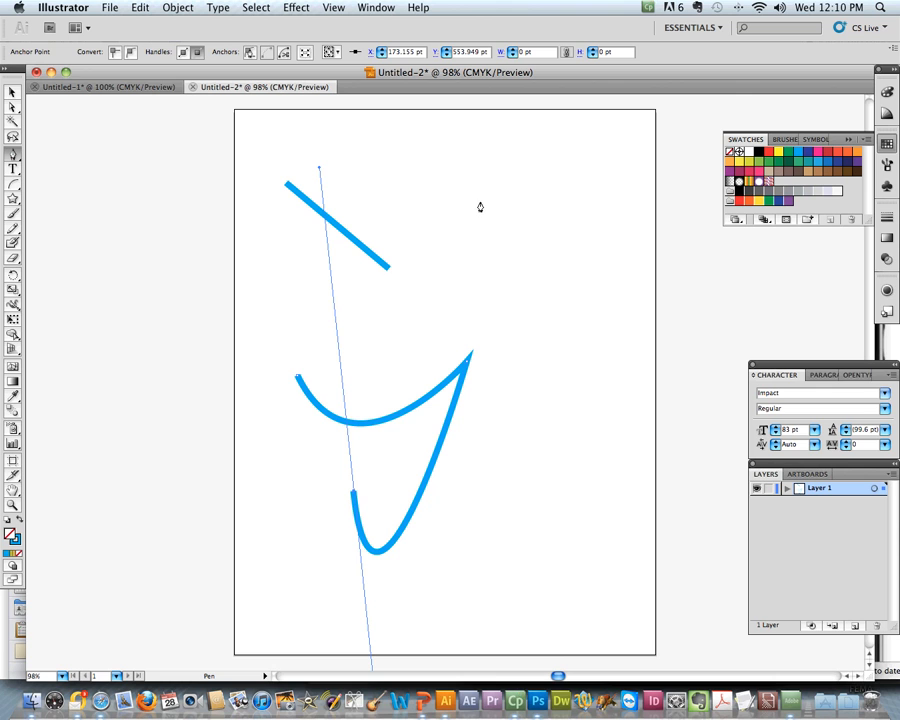
{"action": "left_click", "coordinate": [759, 153]}
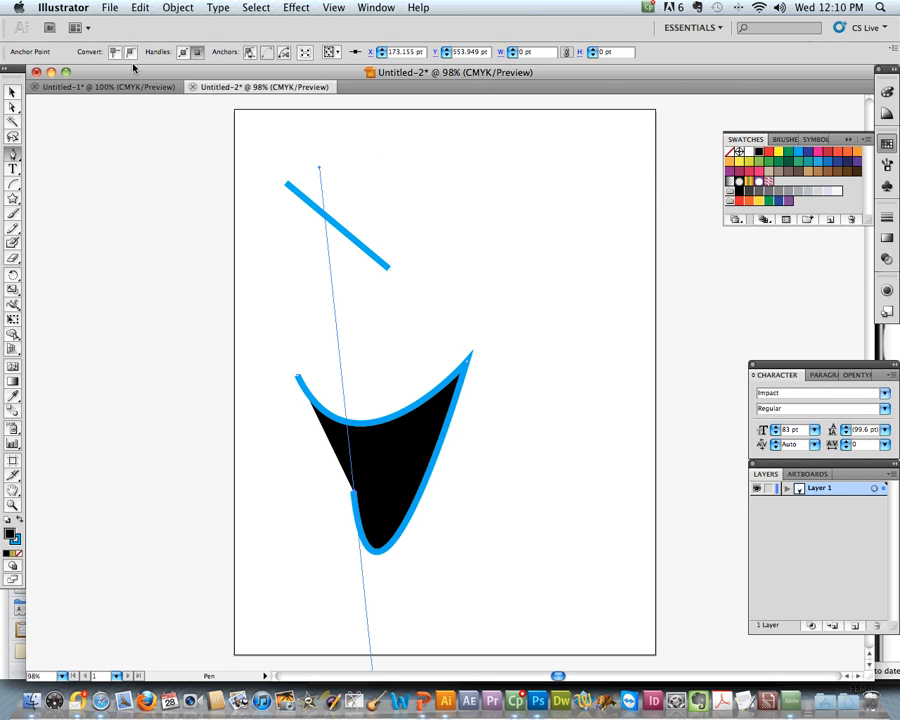
Step: Start a new Pen path to the right of the diagonal line and give it a black 3 pt stroke
{"action": "mouse_move", "coordinate": [11, 80]}
{"action": "left_mouse_down"}
{"action": "mouse_move", "coordinate": [12, 96]}
{"action": "mouse_move", "coordinate": [12, 69]}
{"action": "left_mouse_up"}
{"action": "left_click", "coordinate": [13, 108]}
{"action": "left_click", "coordinate": [14, 171]}
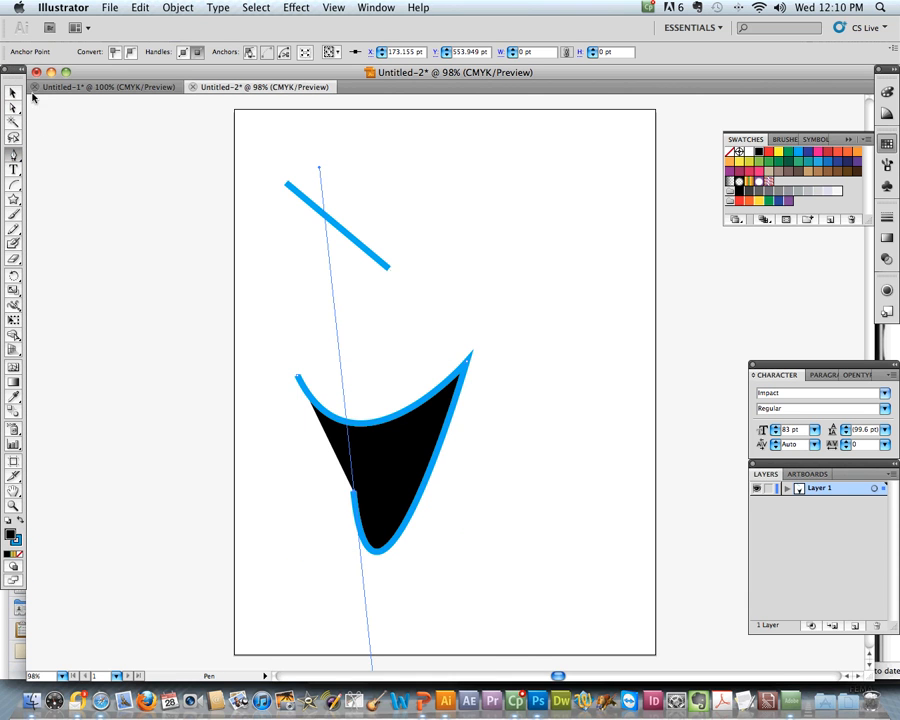
{"action": "left_click", "coordinate": [485, 206]}
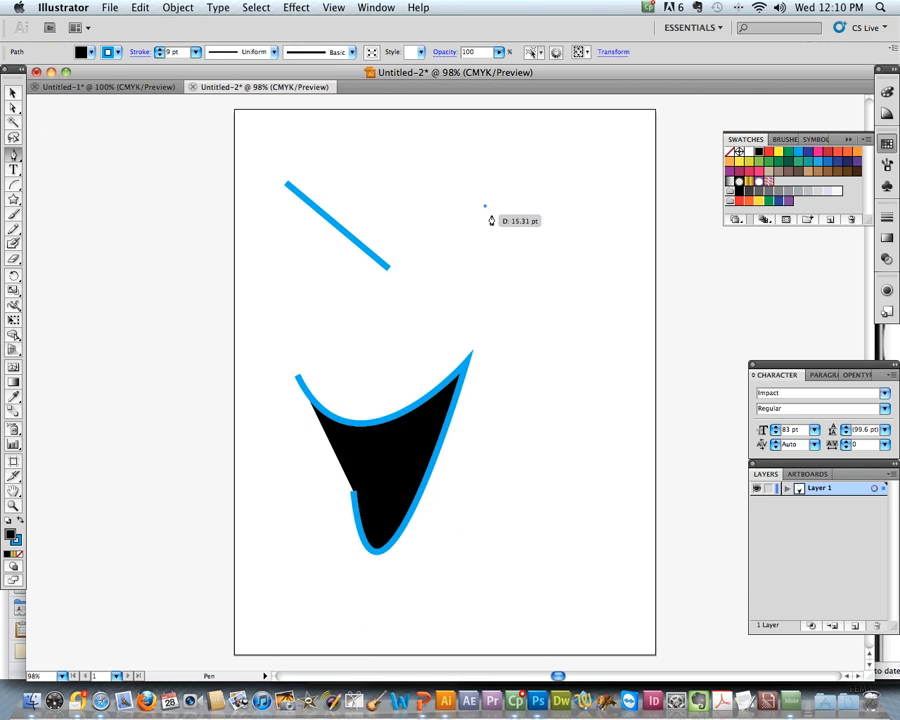
{"action": "left_click", "coordinate": [118, 53]}
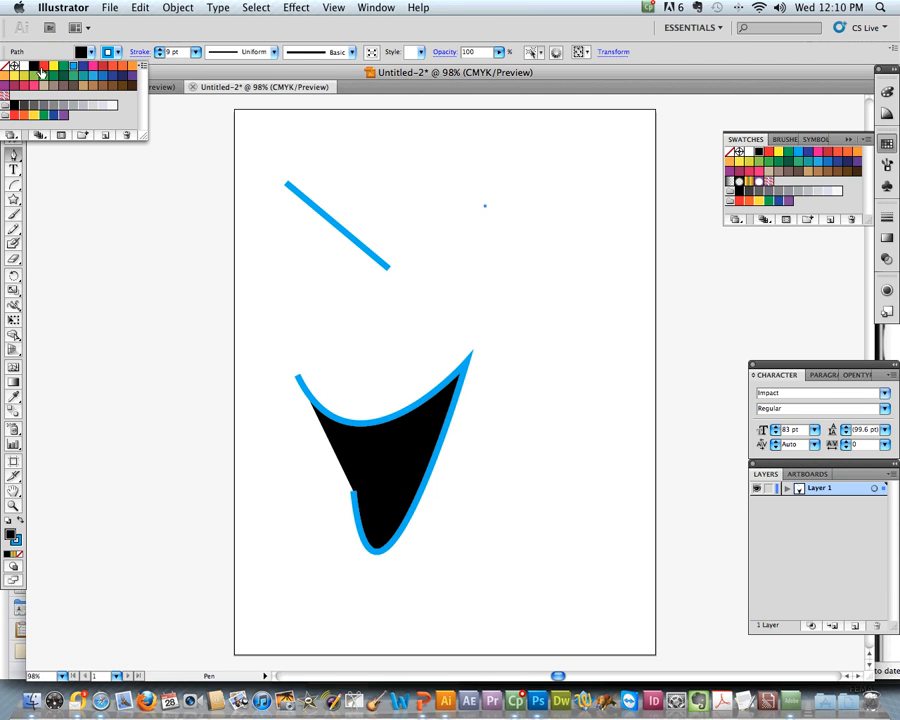
{"action": "left_click", "coordinate": [35, 66]}
{"action": "left_click", "coordinate": [160, 56]}
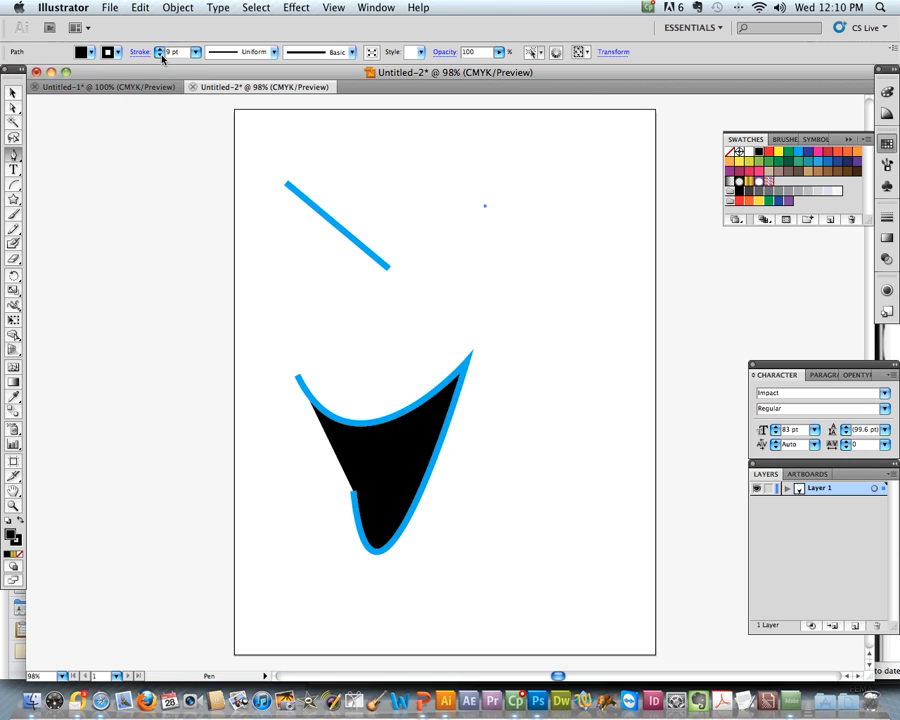
{"action": "left_click", "coordinate": [160, 56]}
{"action": "left_click", "coordinate": [160, 56]}
{"action": "left_click", "coordinate": [160, 56]}
{"action": "left_click", "coordinate": [196, 54]}
{"action": "left_click", "coordinate": [194, 80]}
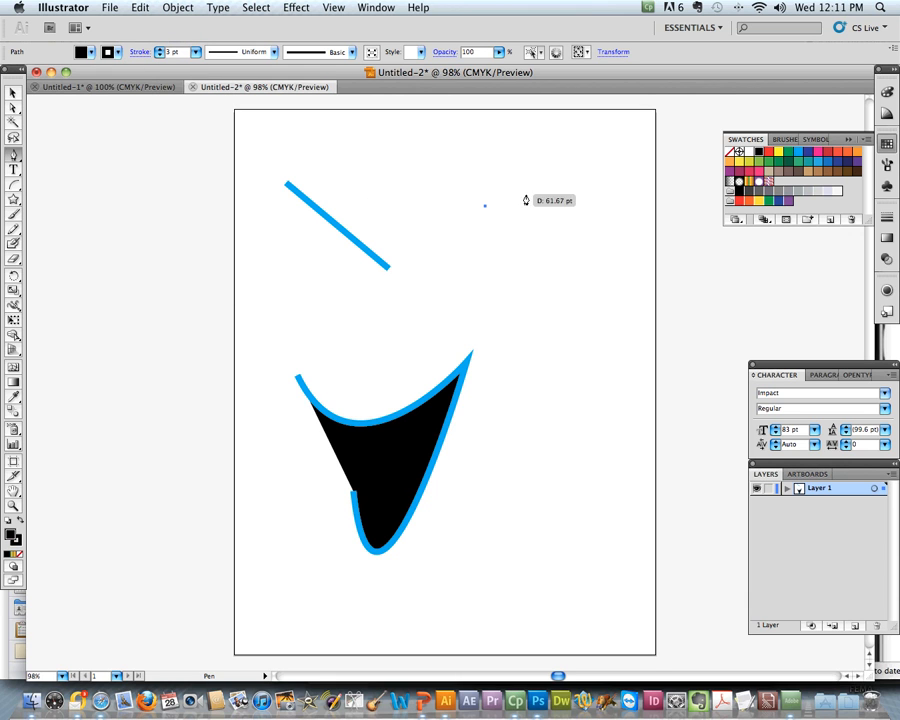
Step: Add a sloping straight segment and a vertical one to the new path and remove its fill
{"action": "left_click", "coordinate": [571, 240]}
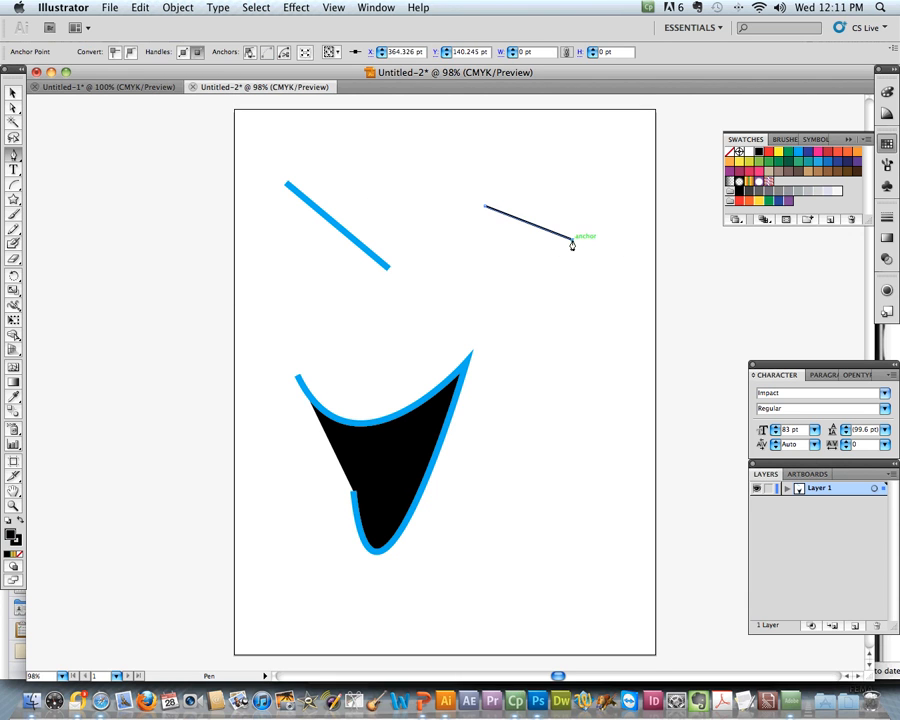
{"action": "left_click", "coordinate": [572, 300]}
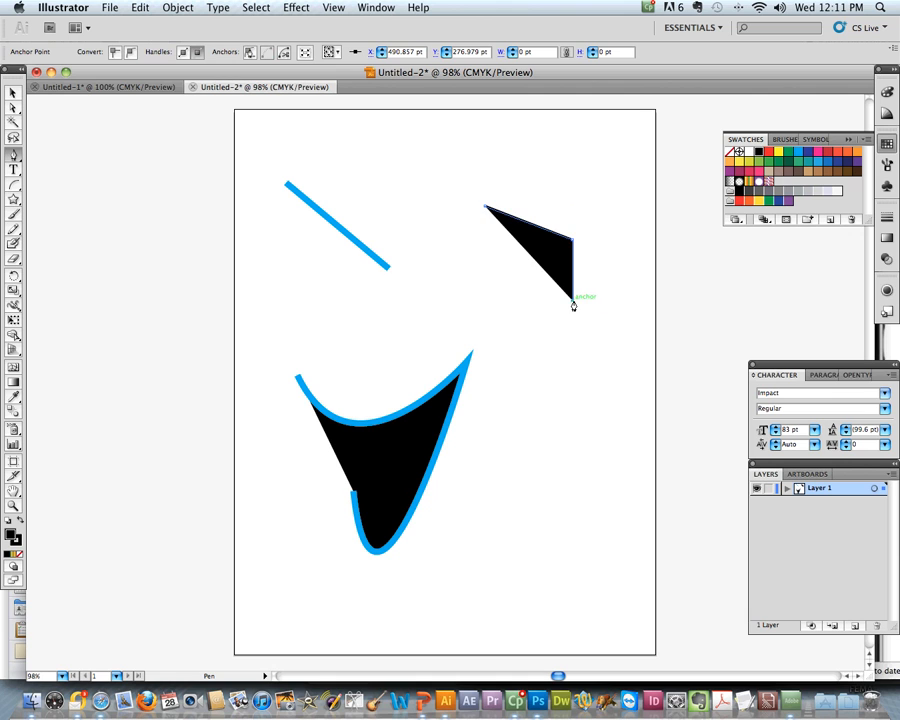
{"action": "left_click", "coordinate": [729, 151]}
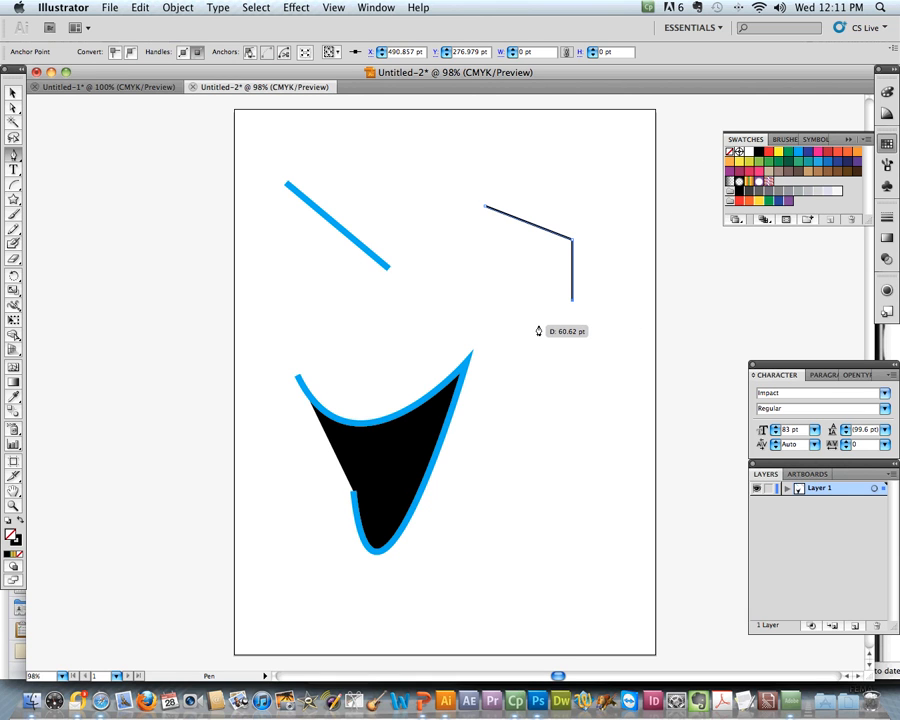
Step: Add two curved segments leading back up, close the shape at its starting anchor, and switch to the Selection tool
{"action": "left_click", "coordinate": [517, 306], "text": "shift"}
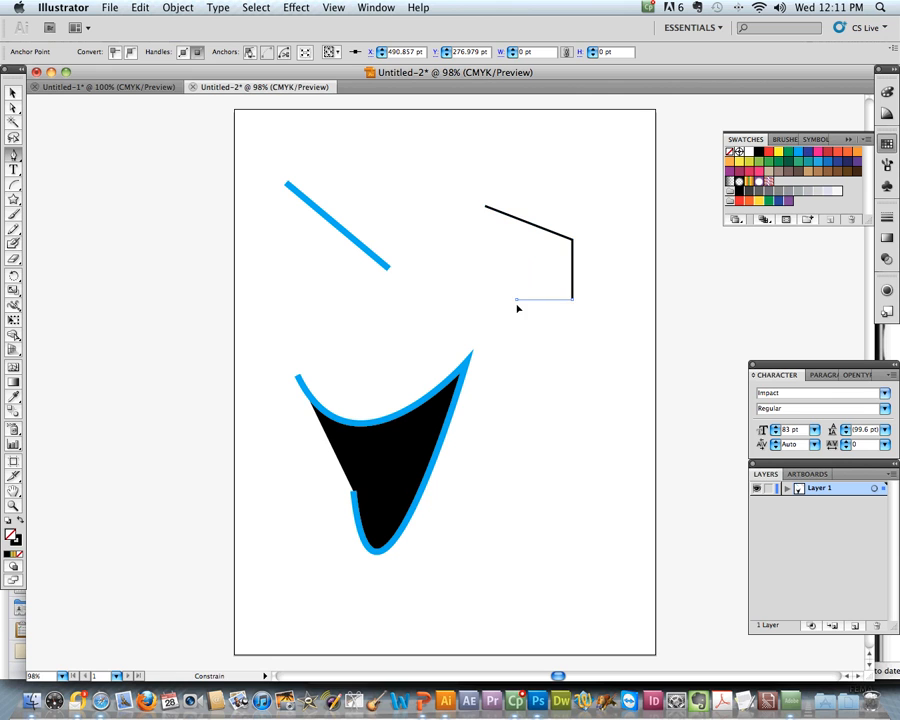
{"action": "left_click_drag", "start_coordinate": [517, 307], "coordinate": [533, 347]}
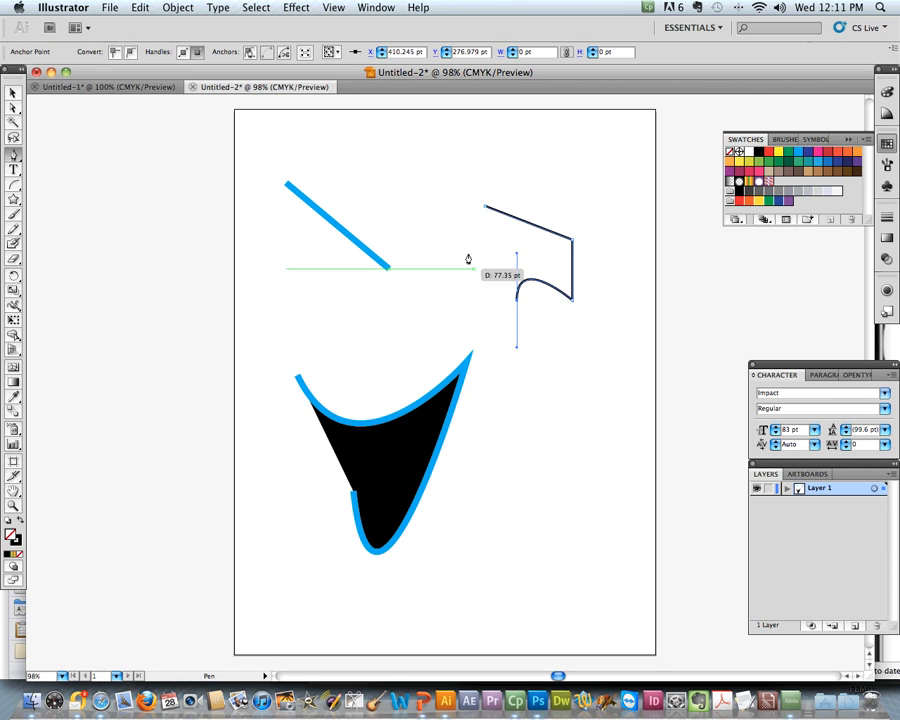
{"action": "left_click_drag", "start_coordinate": [465, 250], "coordinate": [450, 243]}
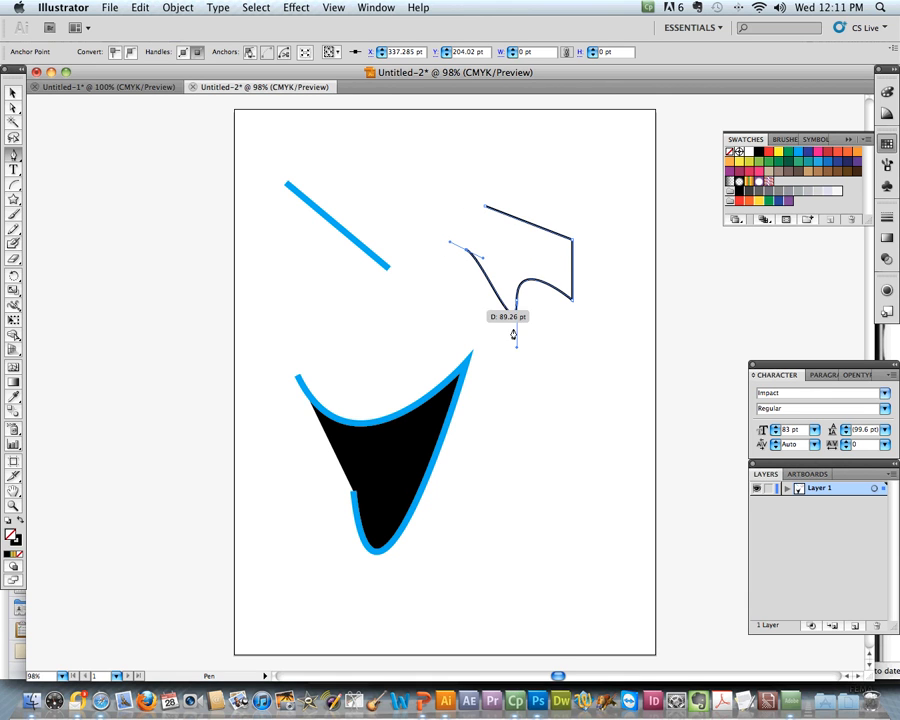
{"action": "left_click", "coordinate": [485, 210]}
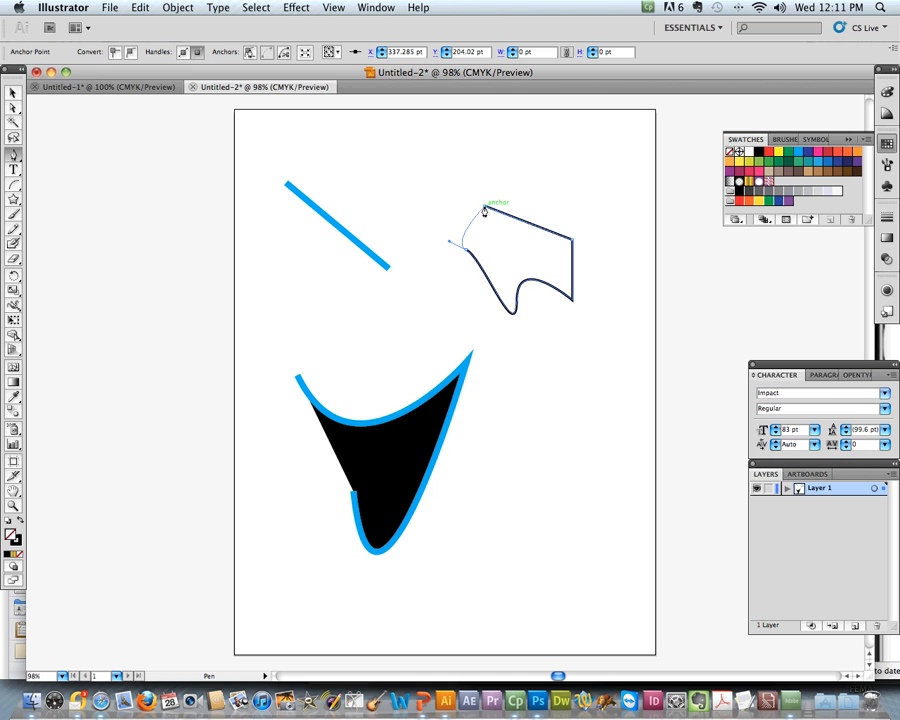
{"action": "left_click", "coordinate": [13, 93]}
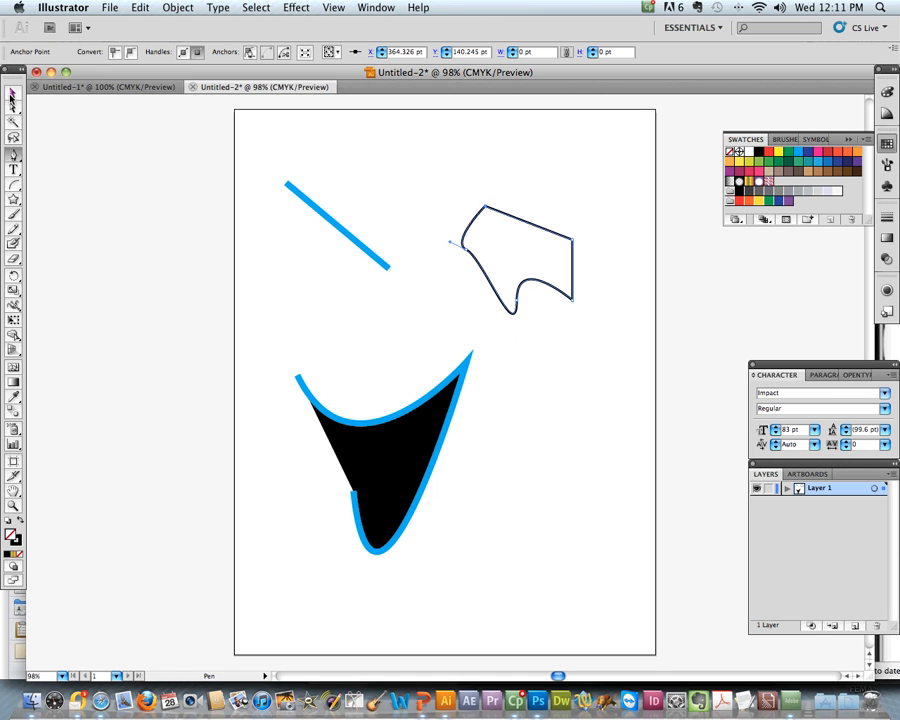
{"action": "left_click", "coordinate": [472, 258]}
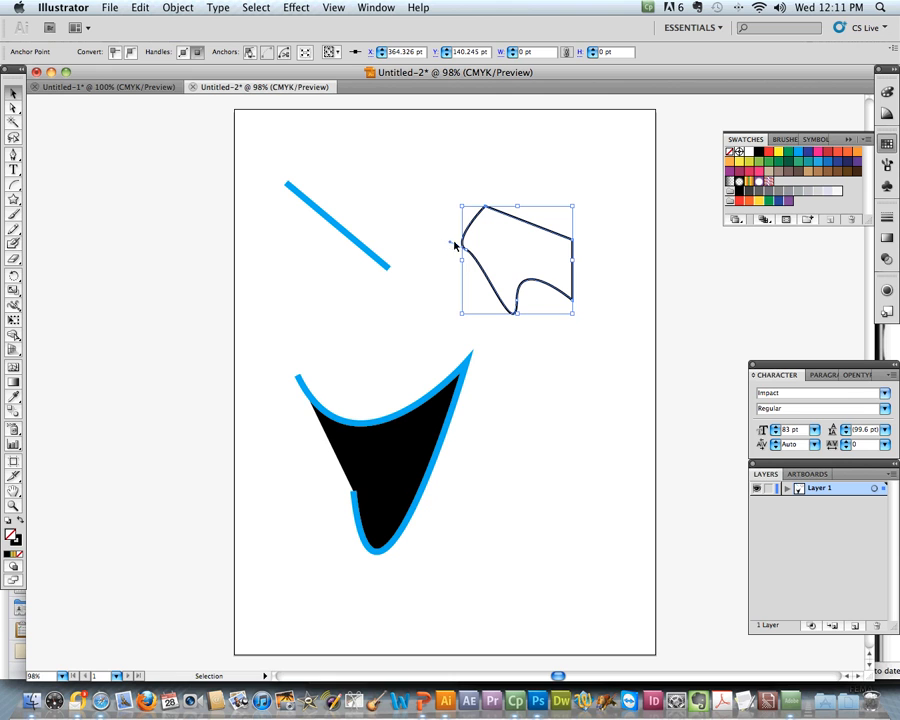
Step: Bend the closed shape's upper-left curve inward using its direction handle, and move the whole shape up toward the artboard's upper edge
{"action": "left_click_drag", "start_coordinate": [452, 242], "coordinate": [490, 237]}
{"action": "left_click", "coordinate": [550, 325]}
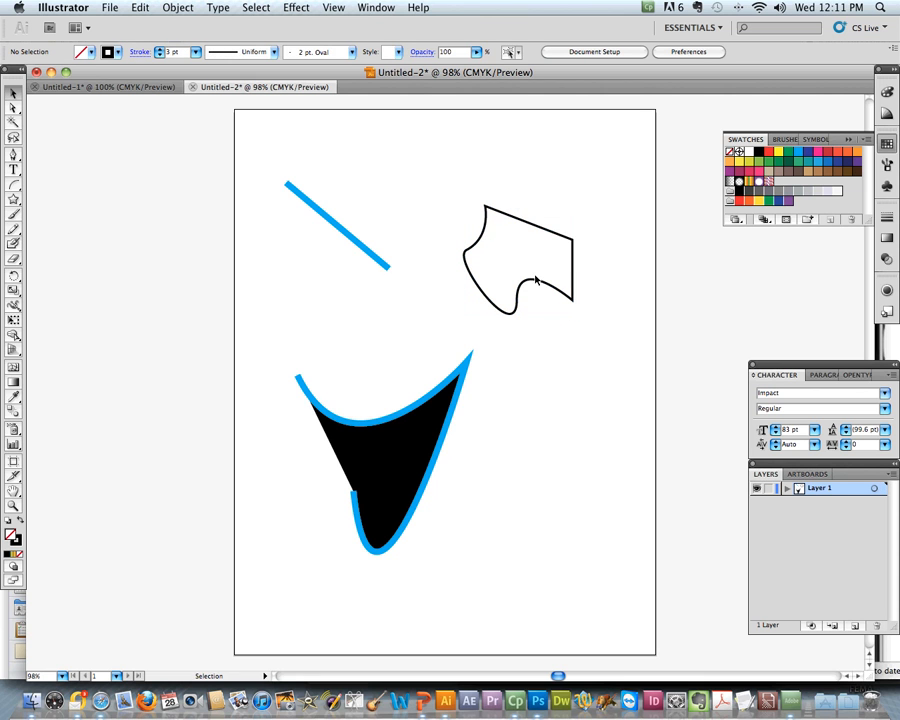
{"action": "left_click_drag", "start_coordinate": [538, 230], "coordinate": [548, 172]}
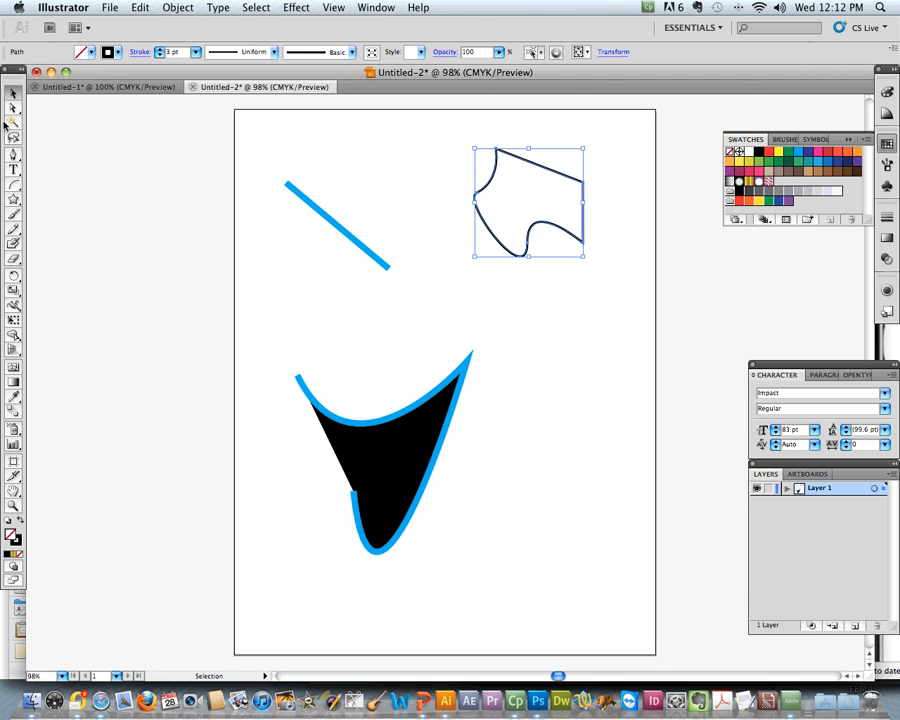
Step: Convert the closed shape's topmost anchor with the Convert Anchor Point tool and swing the adjacent direction handle outward so the upper-left curve bulges out
{"action": "left_click_drag", "start_coordinate": [15, 158], "coordinate": [156, 209]}
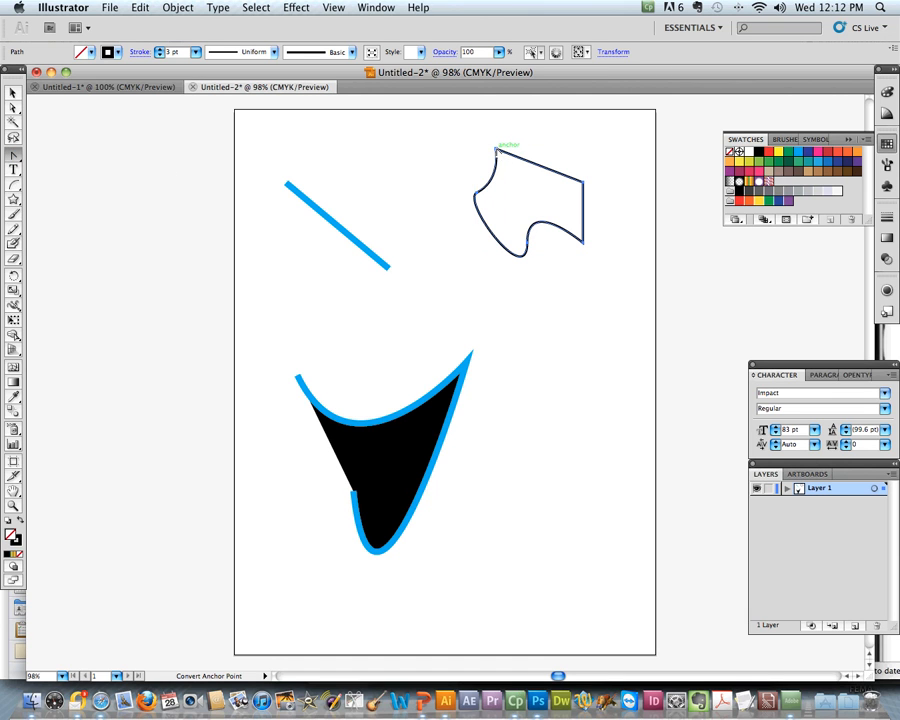
{"action": "left_click", "coordinate": [497, 149]}
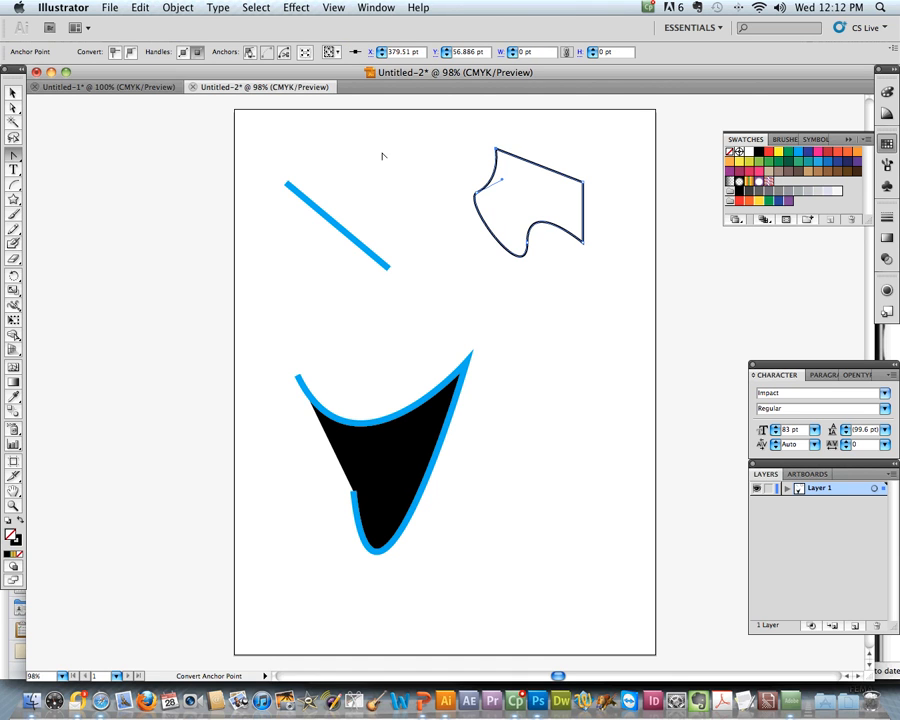
{"action": "key", "text": "v"}
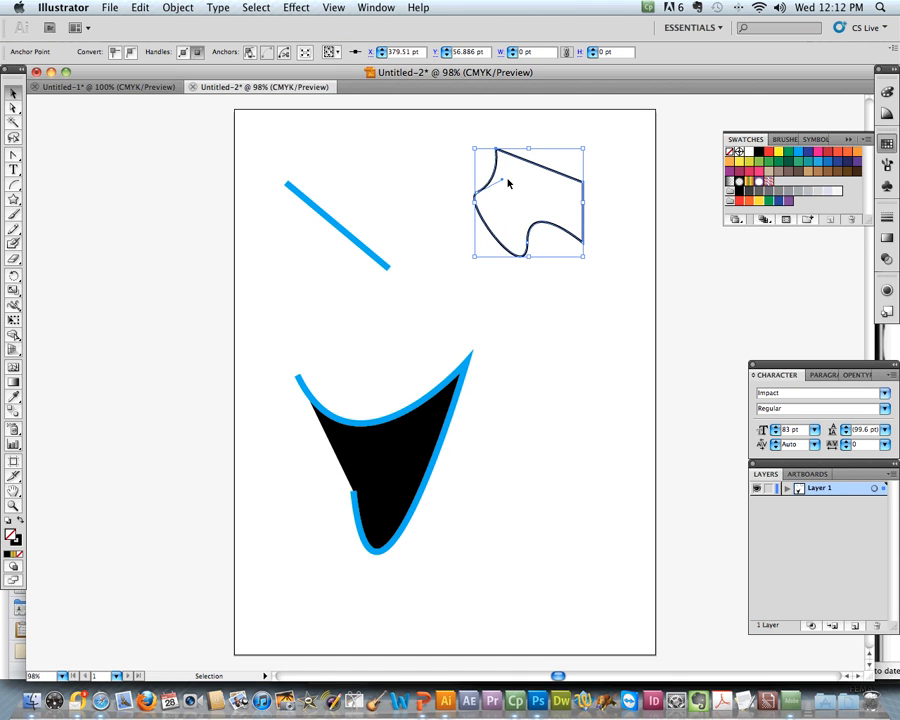
{"action": "left_click_drag", "start_coordinate": [504, 181], "coordinate": [445, 128]}
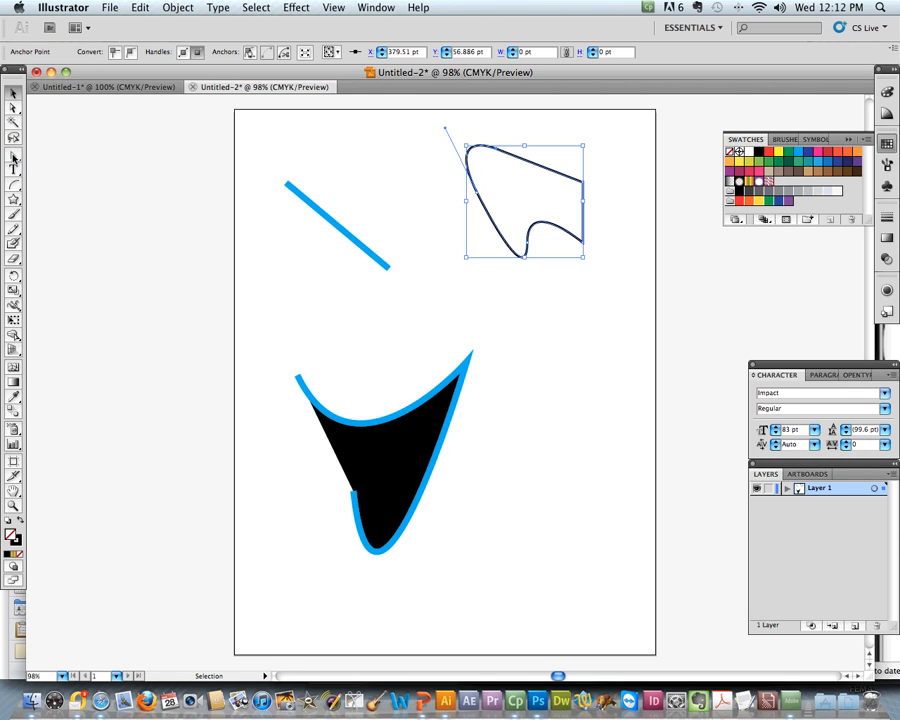
Step: Convert the shape's lower curved anchor into a corner point, making its lower edge straight, and deselect the shape with the Selection tool
{"action": "left_click_drag", "start_coordinate": [13, 157], "coordinate": [79, 167]}
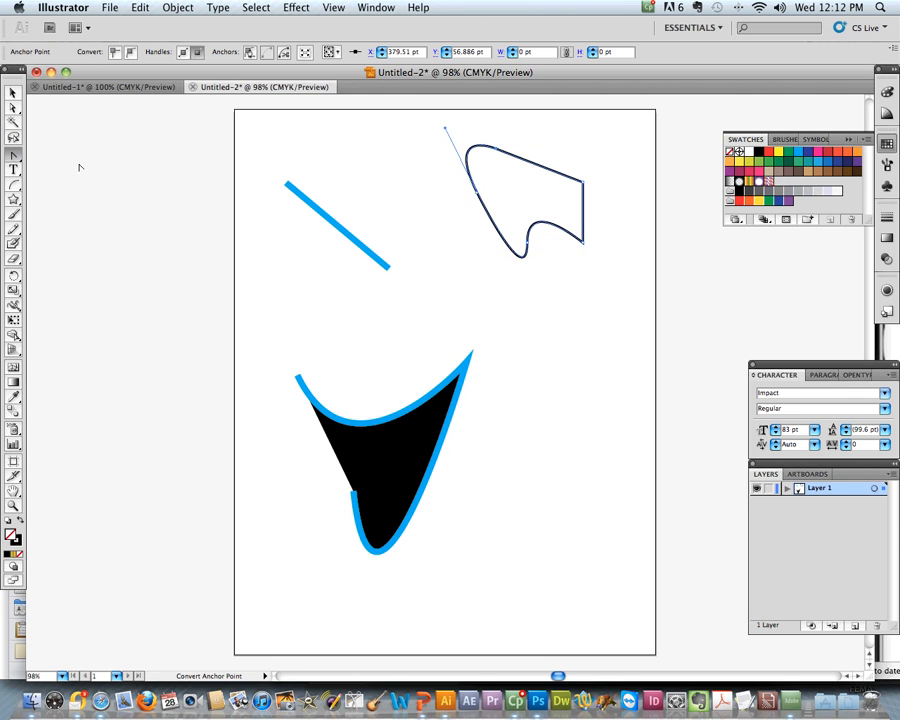
{"action": "left_click", "coordinate": [527, 242]}
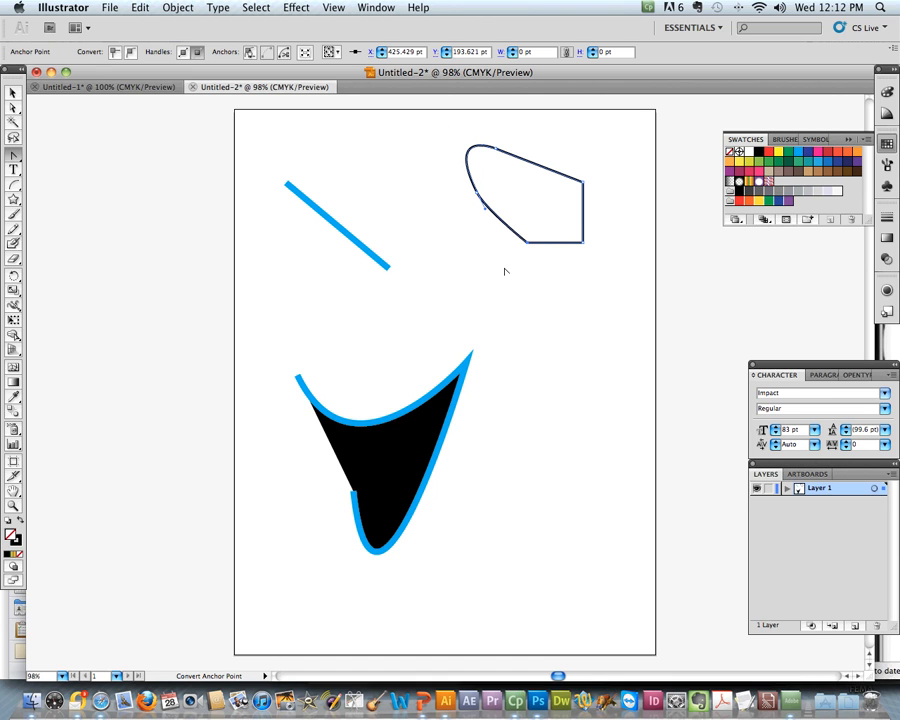
{"action": "left_click", "coordinate": [13, 92]}
{"action": "left_click", "coordinate": [531, 276]}
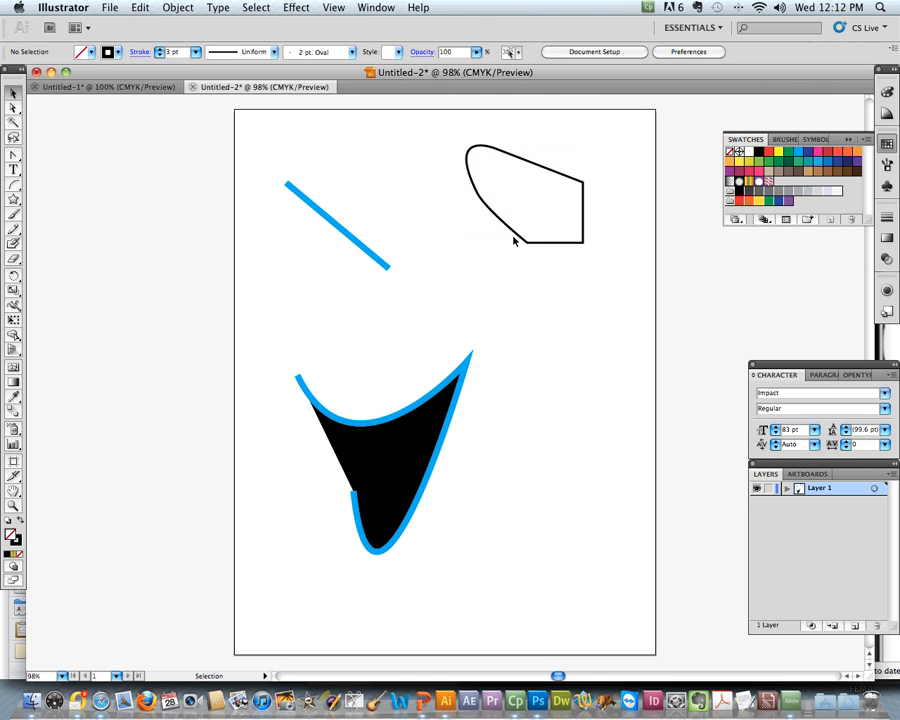